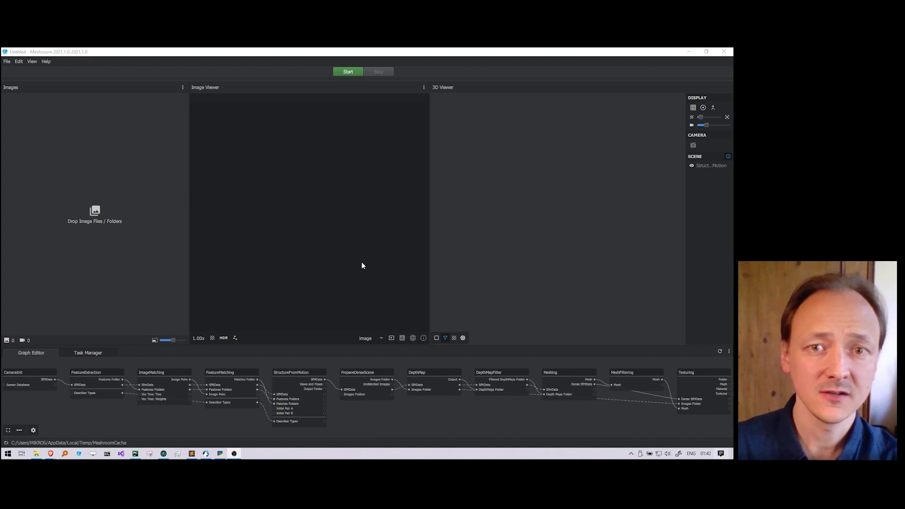
Start a new Panorama Fisheye HDR pipeline from the File > New Pipeline templates
click(7, 61)
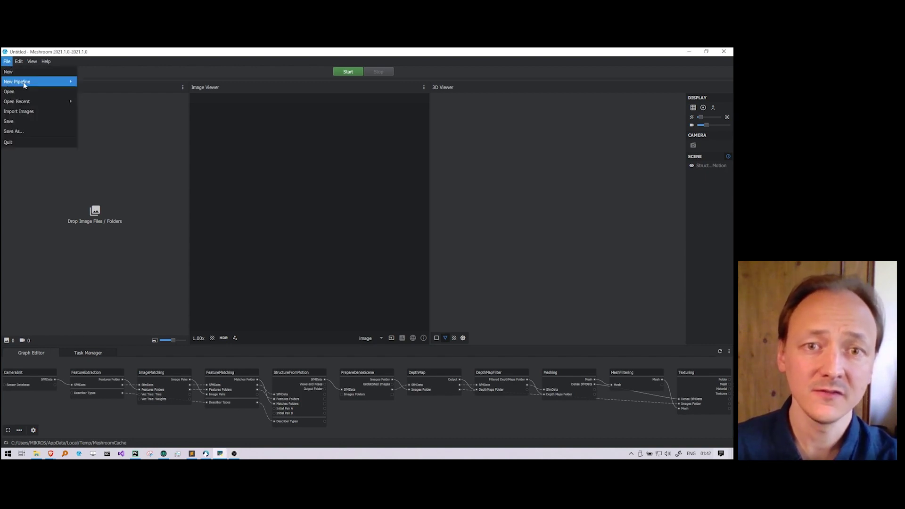
mouse_move(38, 82)
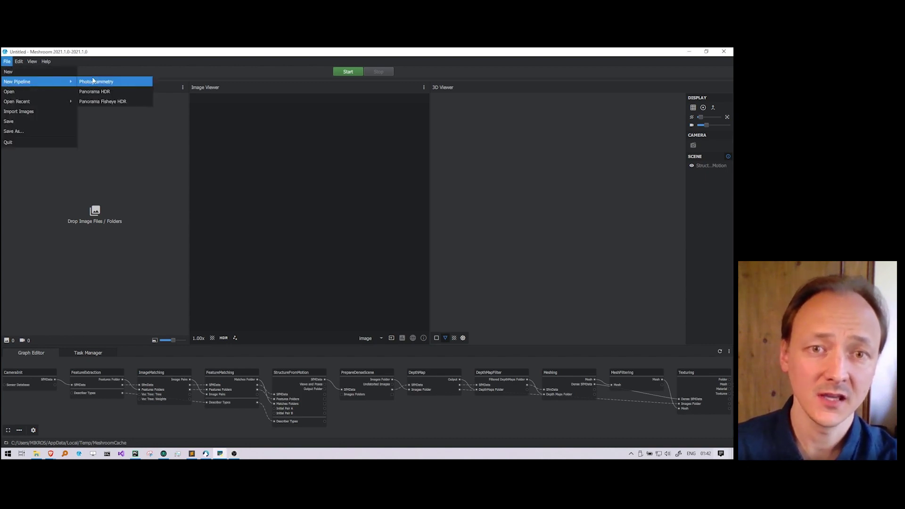
click(117, 102)
Import the 21 JPG exposures from 11_Mosaic_Dragon, starting at 5Z0A4302.JPG, into Meshroom's Images panel
click(36, 453)
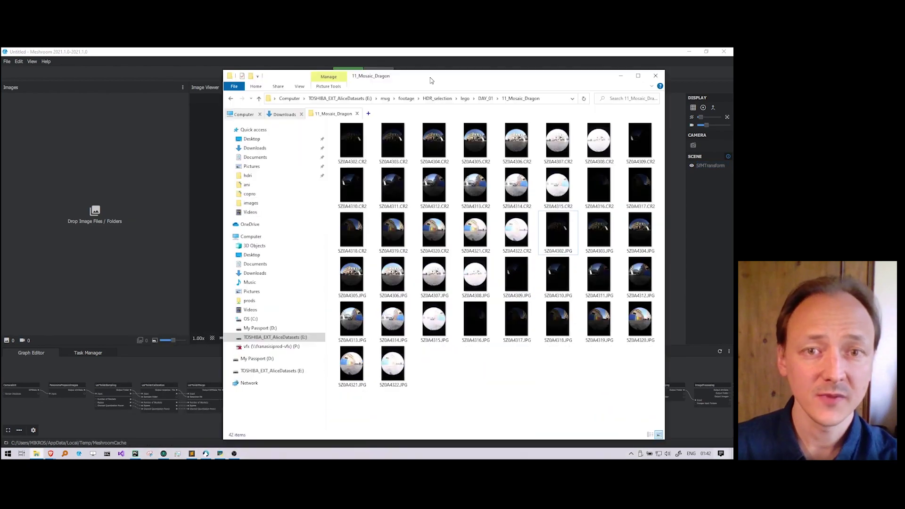
click(575, 225)
shift+click(417, 372)
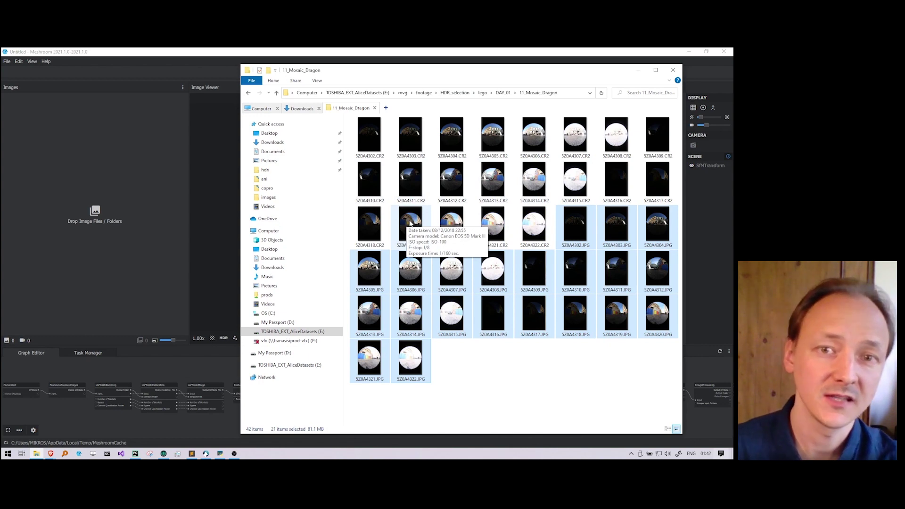
mouse_move(582, 223)
drag(582, 223, 151, 180)
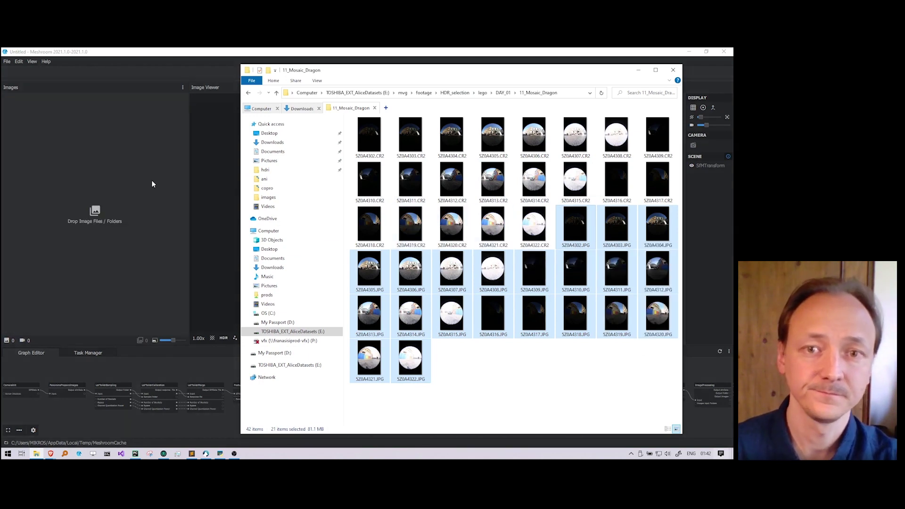
Save the Meshroom project as test.mg in the HDR_selection/fmx folder
click(179, 65)
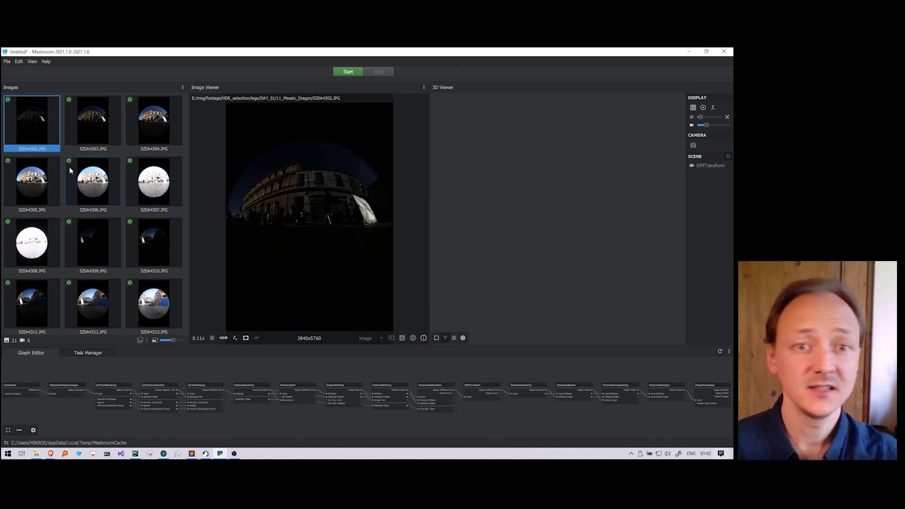
click(7, 61)
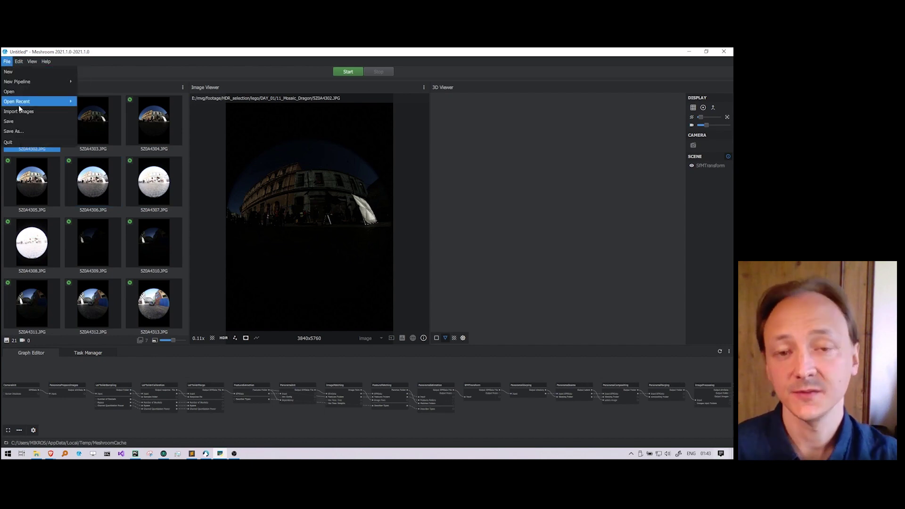
click(19, 123)
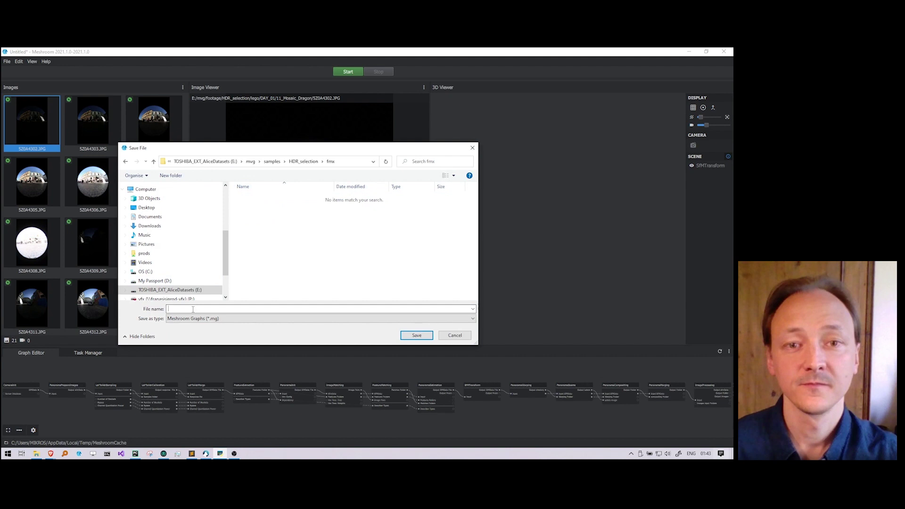
text(test)
click(420, 336)
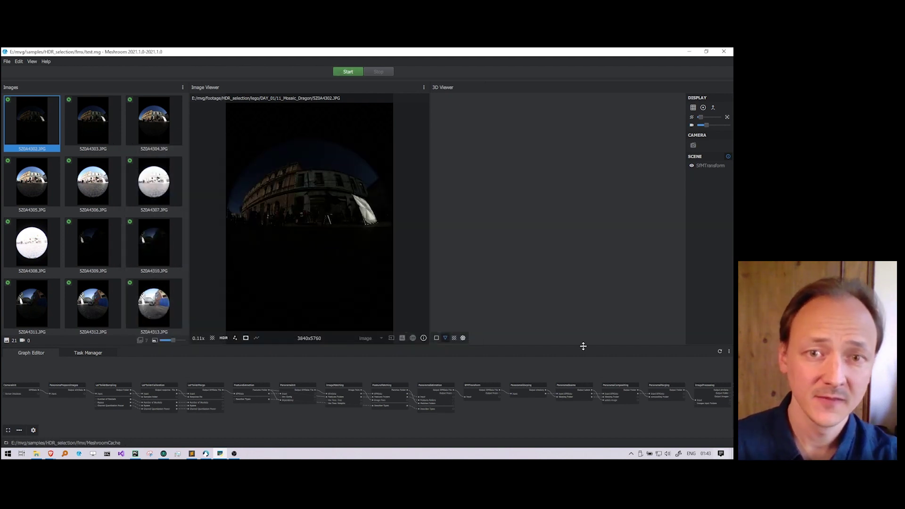
Compute the LdrToHdrMerge node, briefly checking the image metadata while it runs
right_click(201, 389)
click(209, 390)
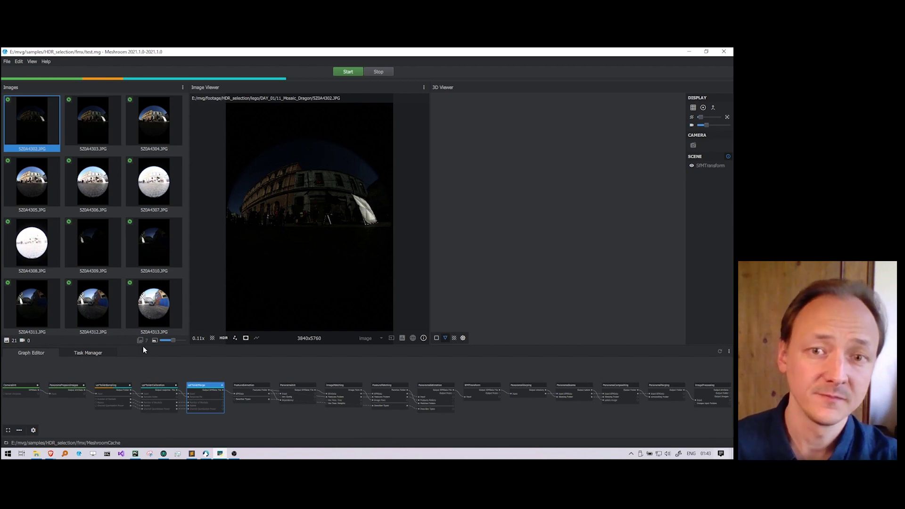
click(423, 338)
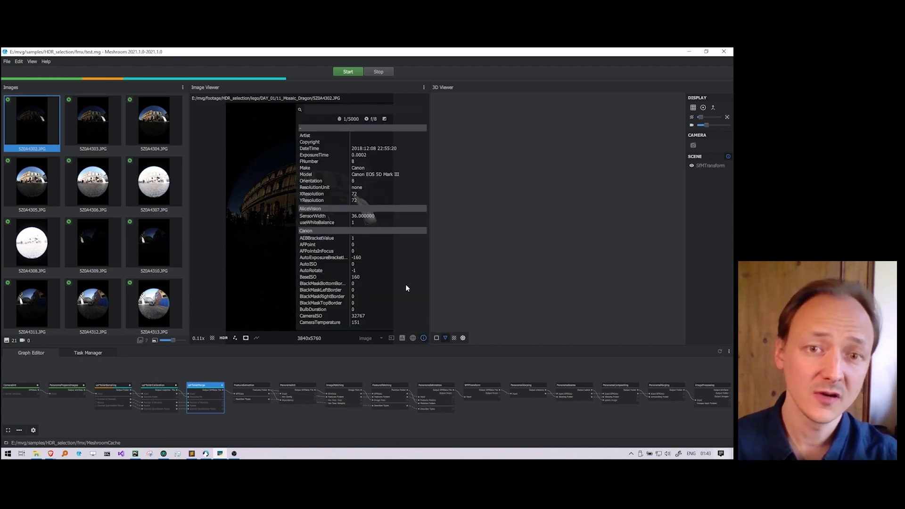
click(423, 338)
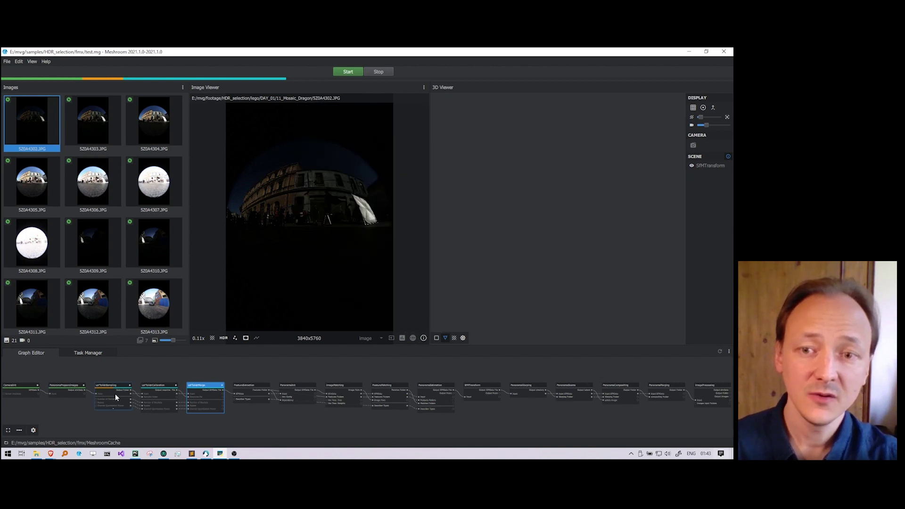
scroll(118, 396, up, 5)
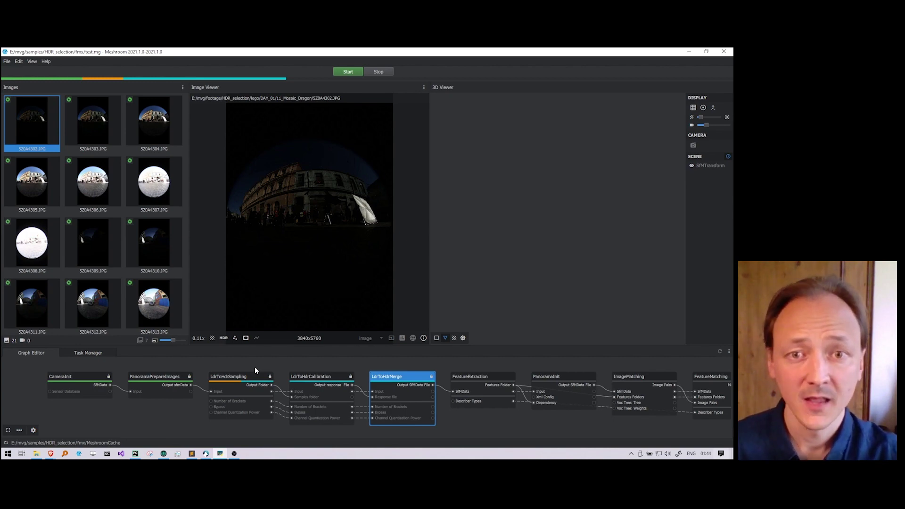
Review photo 5Z0A4306 and the LdrToHdrCalibration CRF plot, then display merged hdr_0000–hdr_0002.exr
click(93, 181)
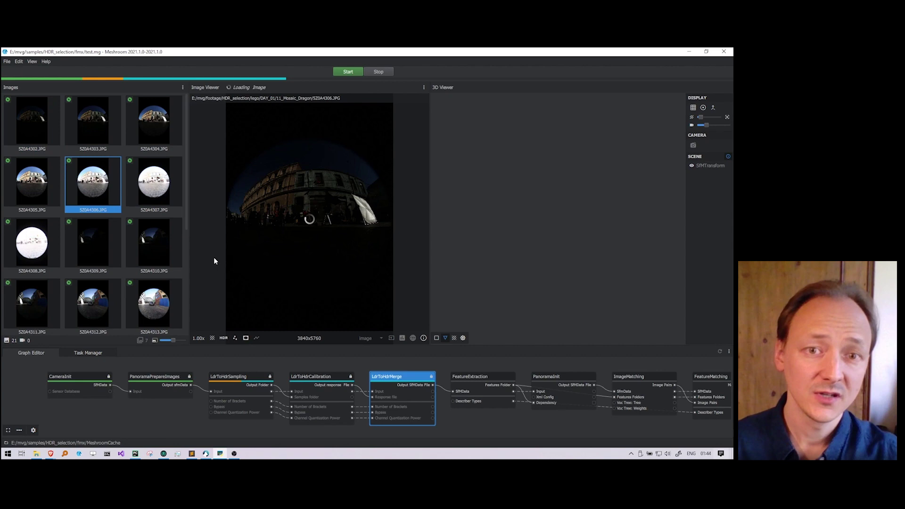
click(316, 377)
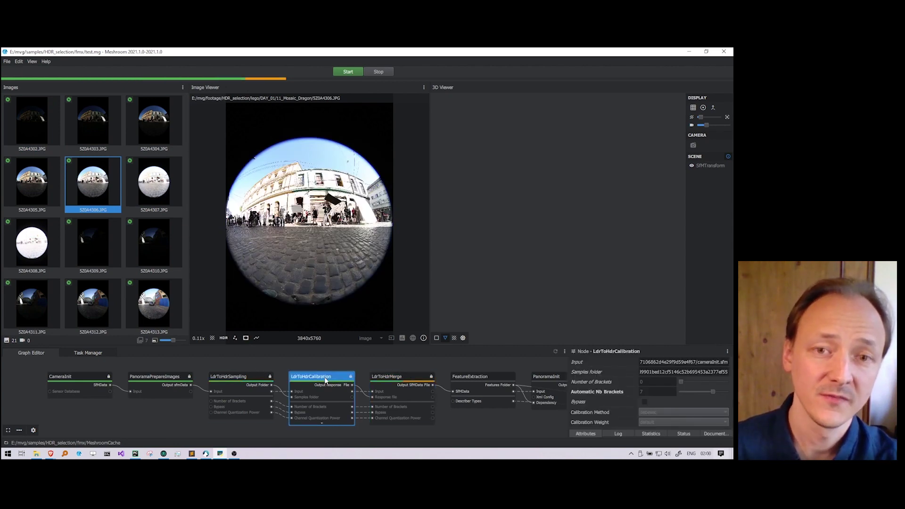
click(256, 338)
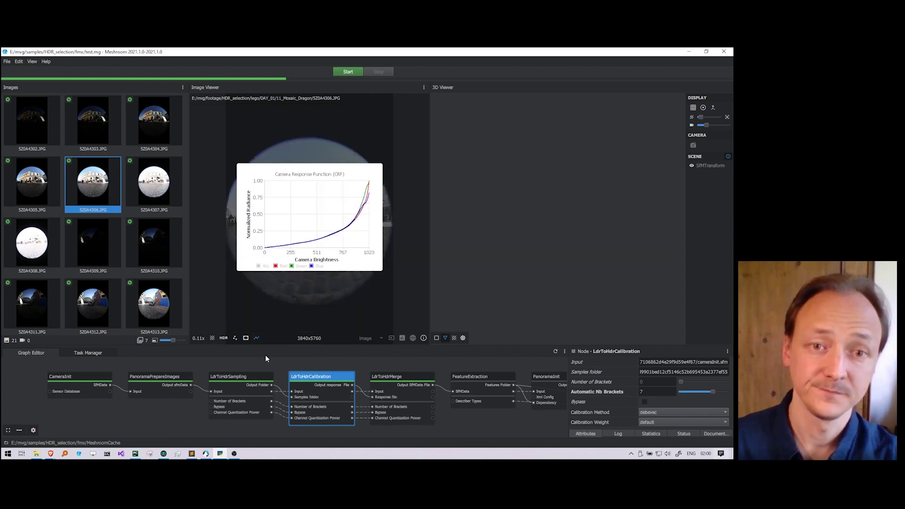
click(256, 338)
middle_drag(332, 361, 198, 361)
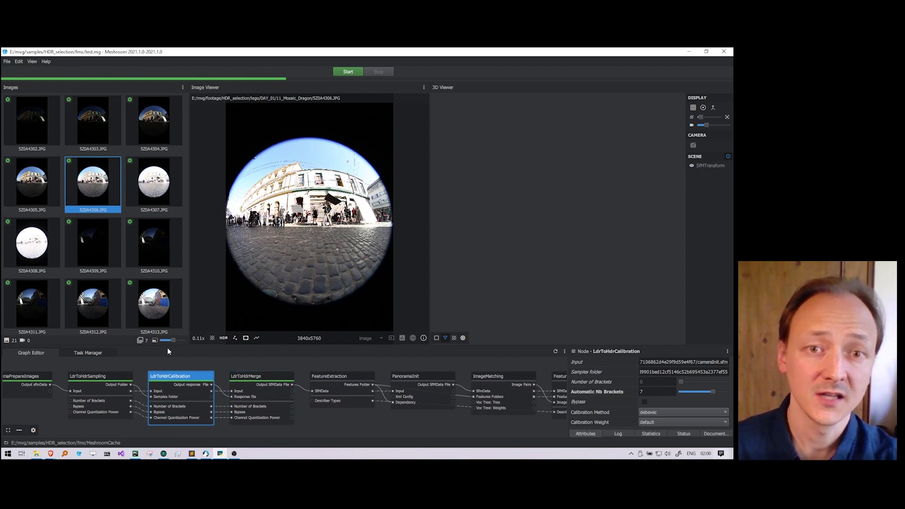
click(141, 340)
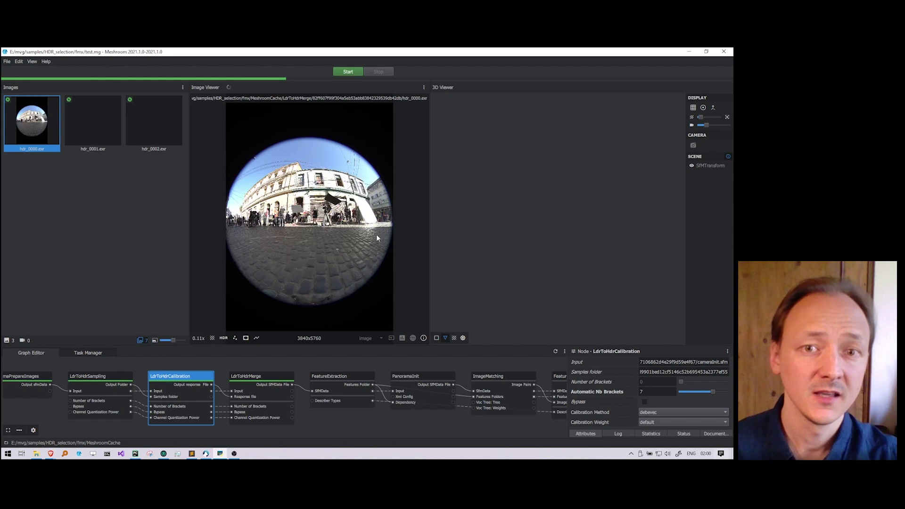
Lower the HDR gain to 0.02 to inspect highlights, then reset to the whole fisheye at gain 1.00
click(222, 337)
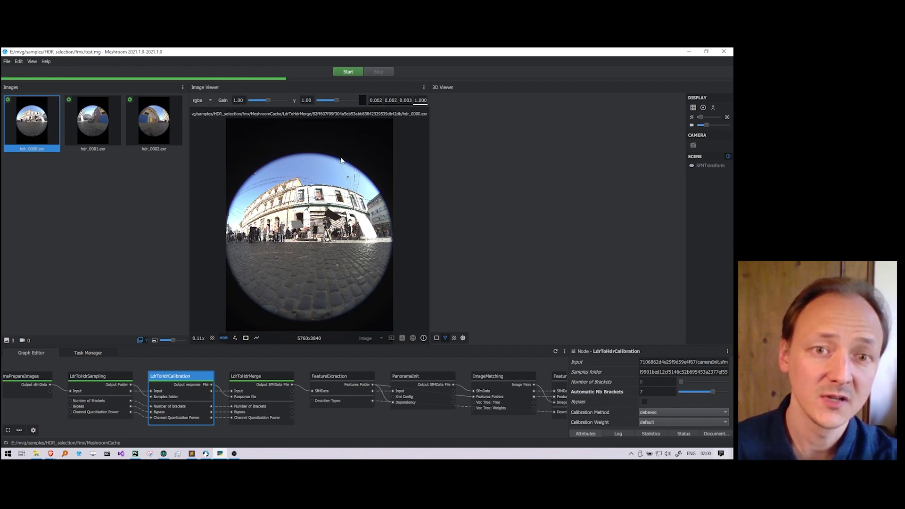
drag(268, 100, 257, 105)
mouse_move(367, 231)
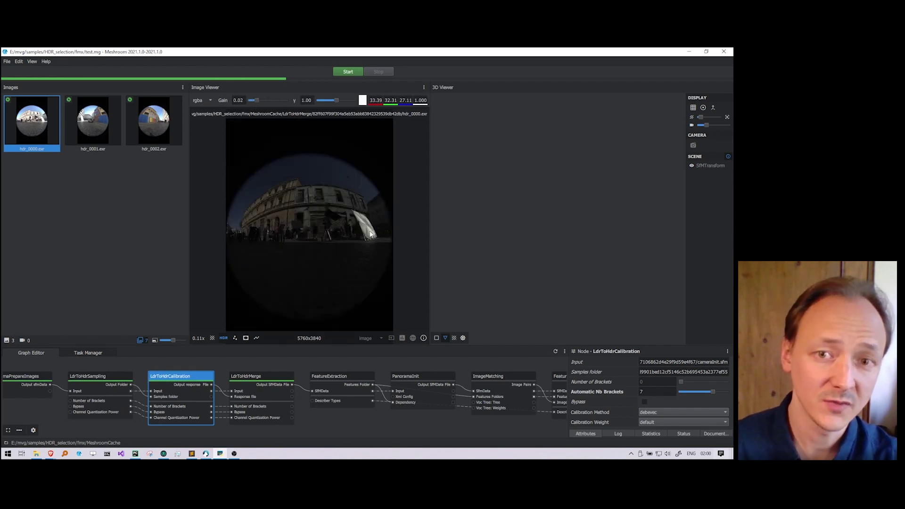
scroll(368, 229, up, 10)
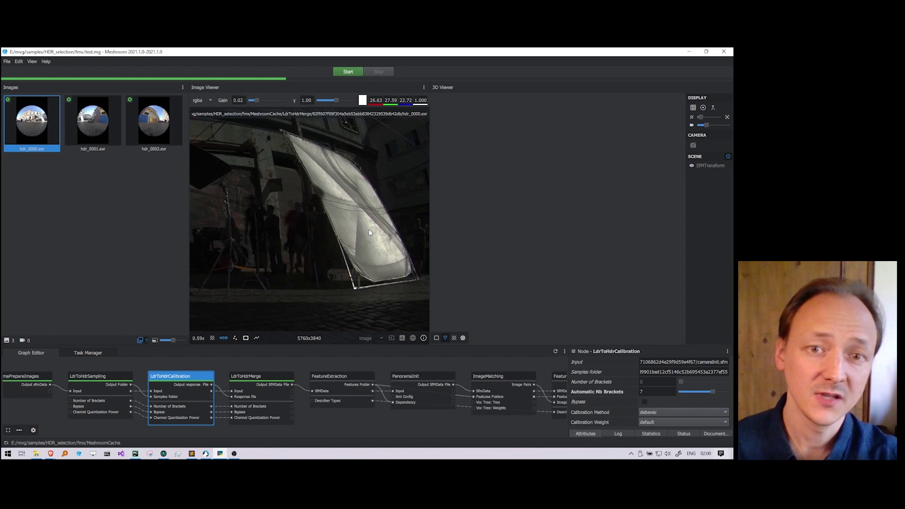
scroll(377, 225, down, 10)
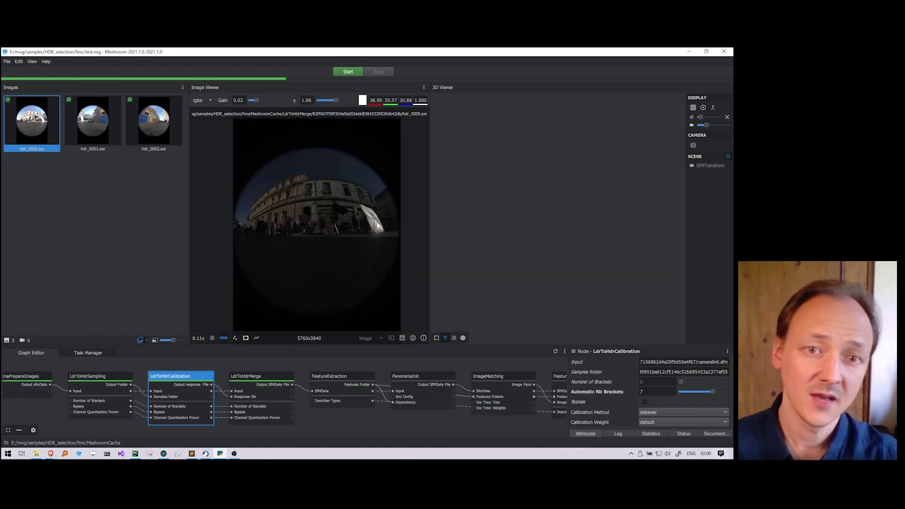
click(223, 101)
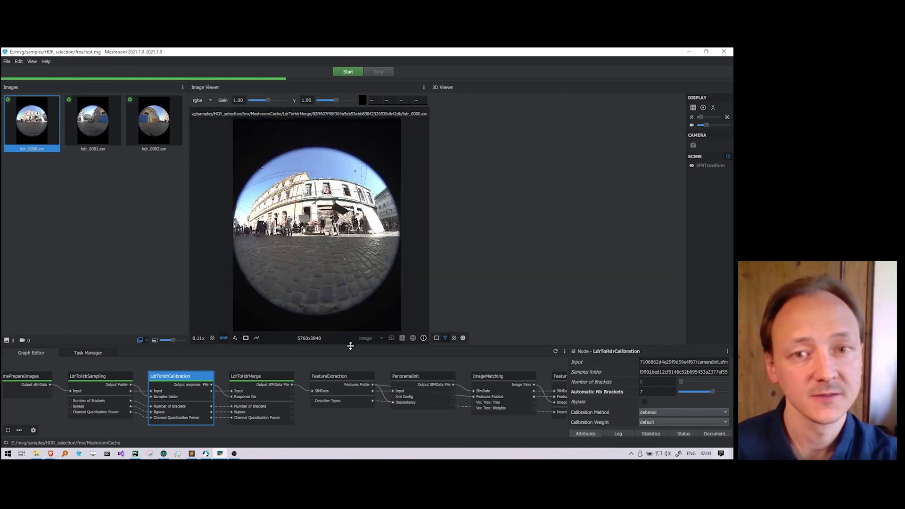
scroll(351, 363, down, 3)
Compute the PanoramaInit node and briefly preview the extracted features on the fisheye frame
right_click(332, 380)
click(339, 384)
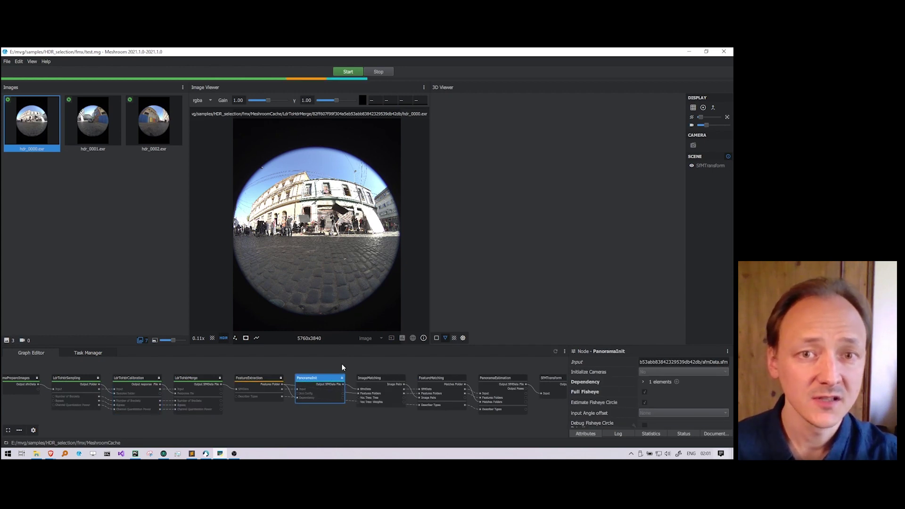
click(235, 338)
scroll(234, 326, up, 3)
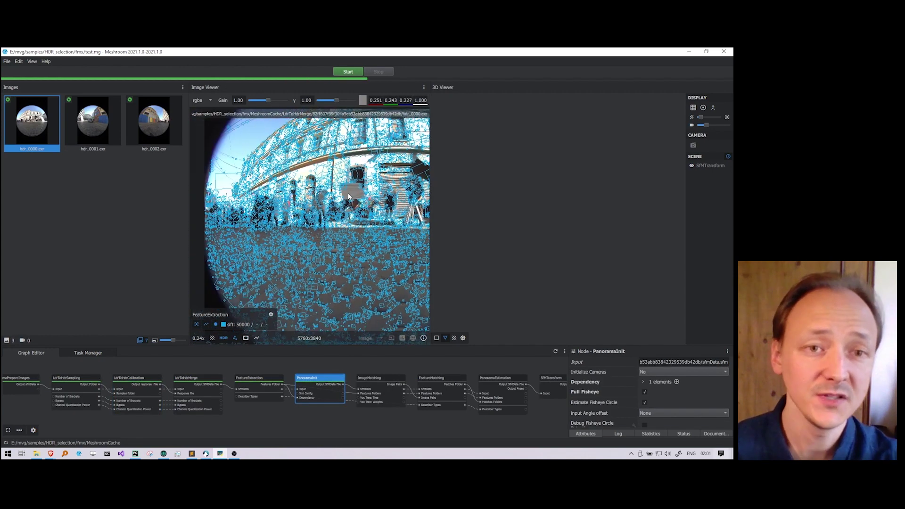
click(235, 338)
scroll(276, 253, down, 4)
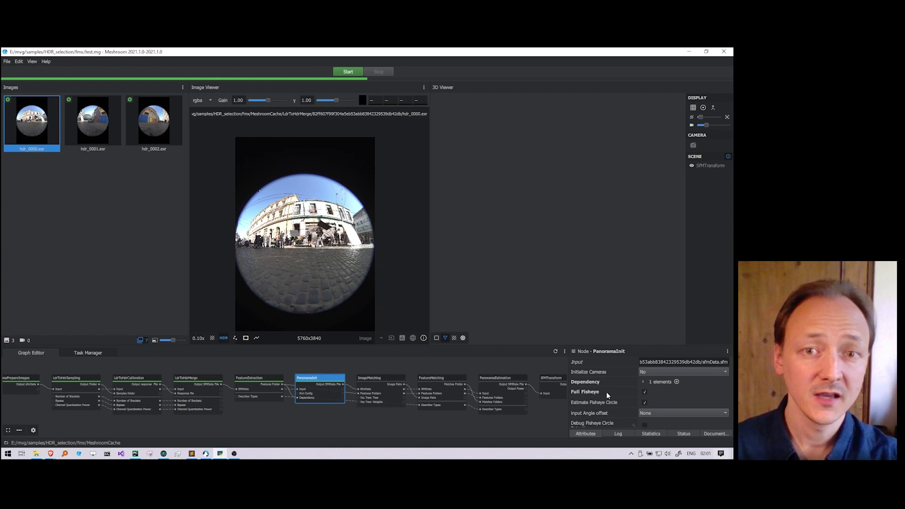
Show the green fisheye circle overlay, try a manual circle adjustment, and undo back to automatic estimation
click(245, 338)
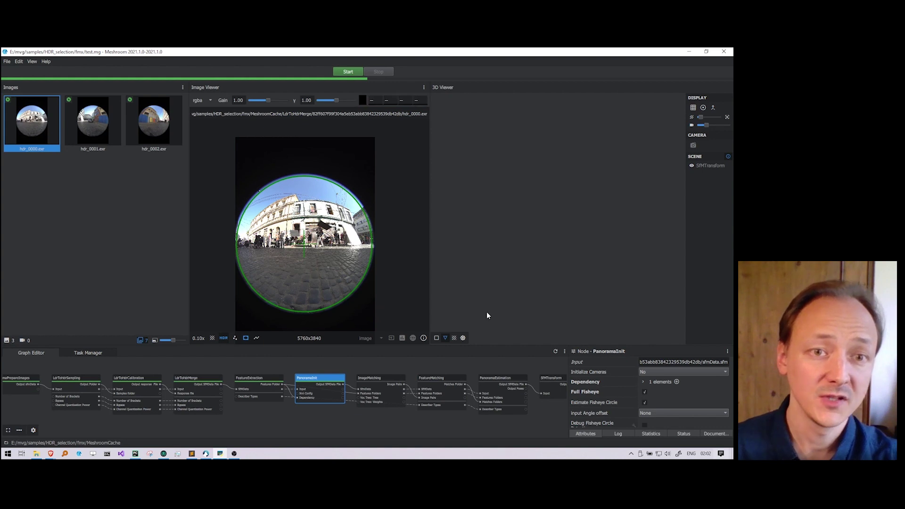
click(644, 403)
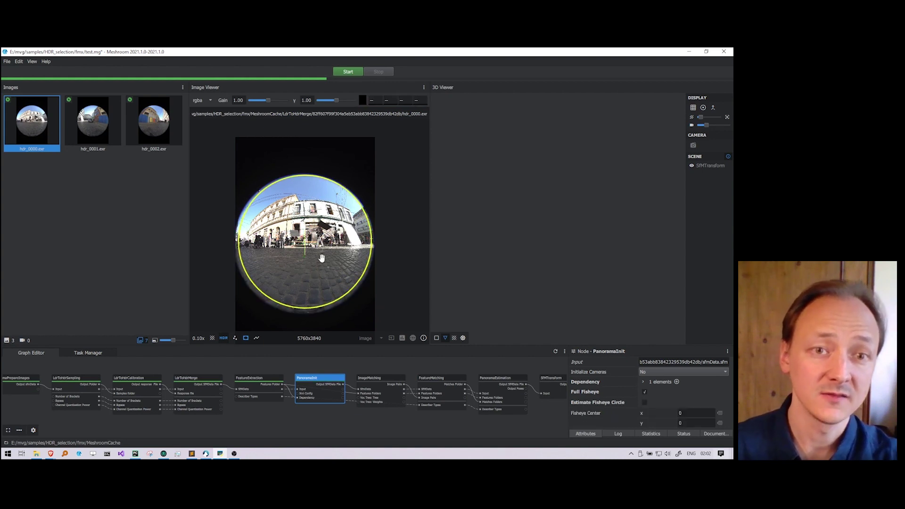
drag(311, 242, 369, 249)
key(ctrl+z)
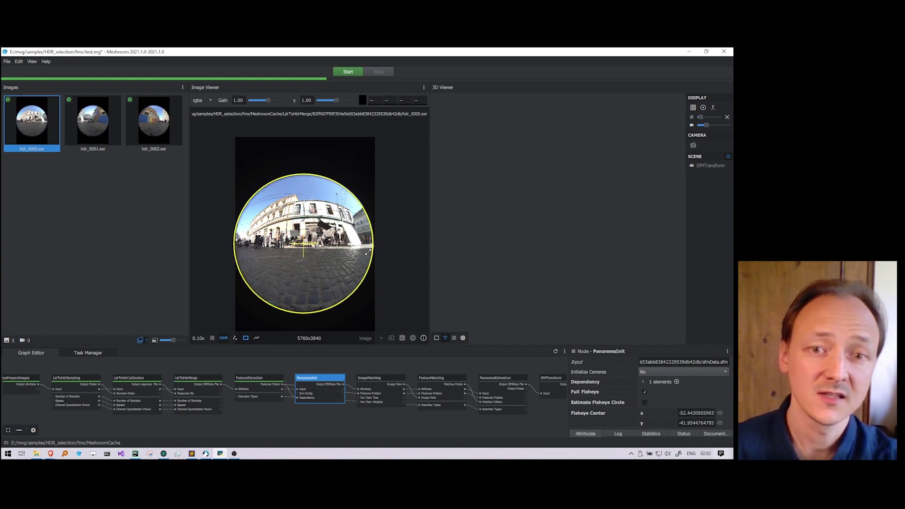
key(ctrl+z)
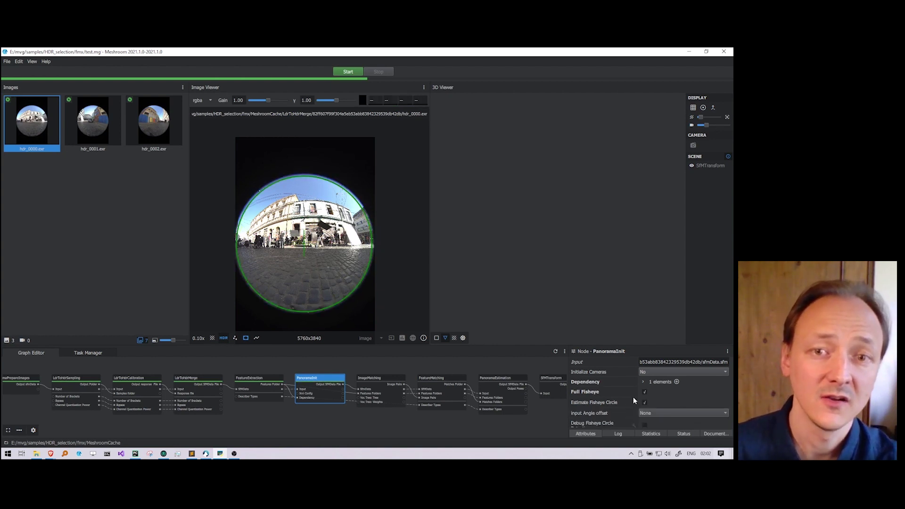
middle_drag(443, 373, 144, 371)
Compute SfMTransform and inspect the three cameras among 2,212 points in the 3D Viewer
right_click(308, 385)
click(320, 389)
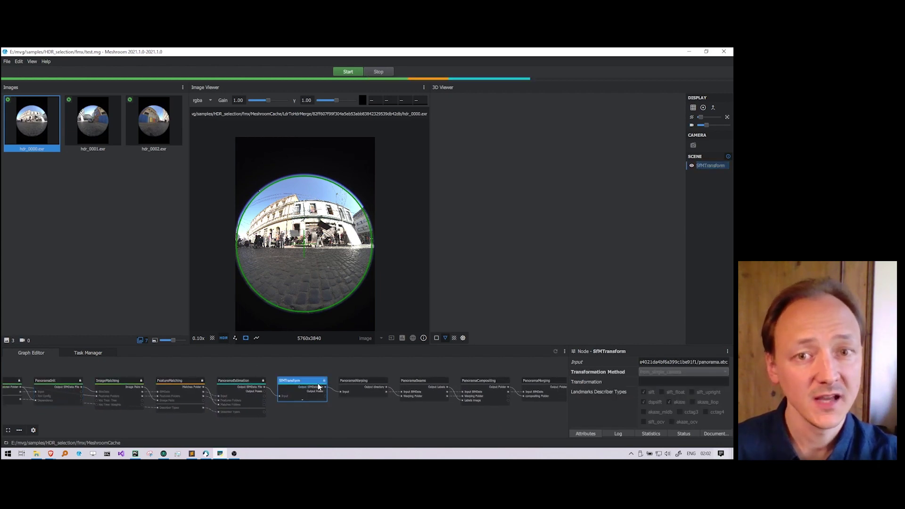
click(246, 338)
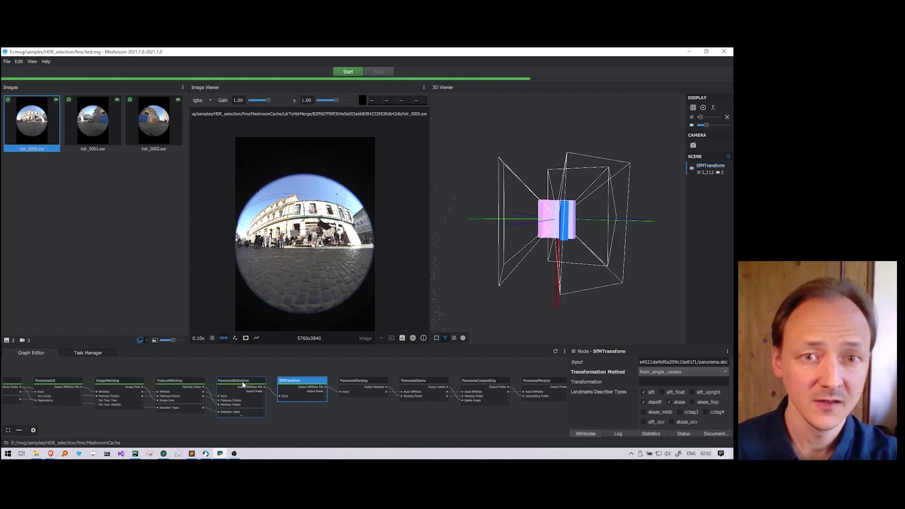
scroll(545, 262, down, 5)
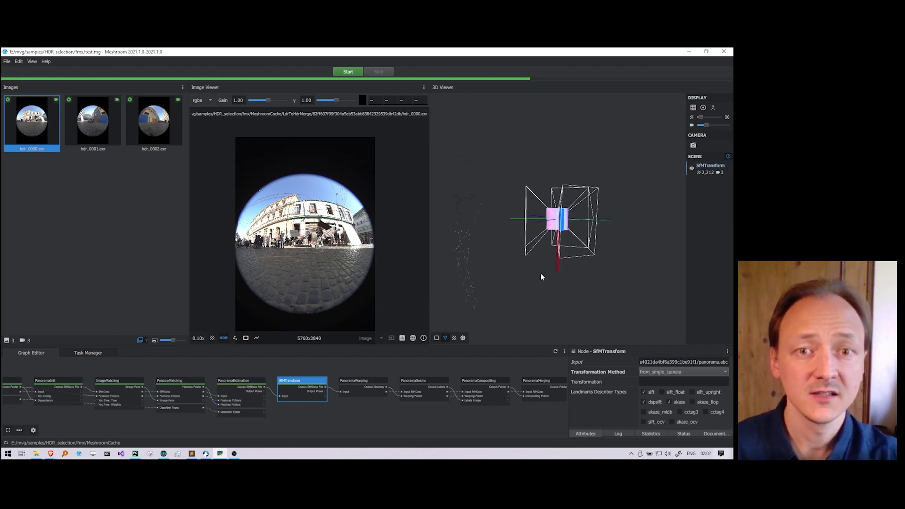
drag(541, 273, 651, 229)
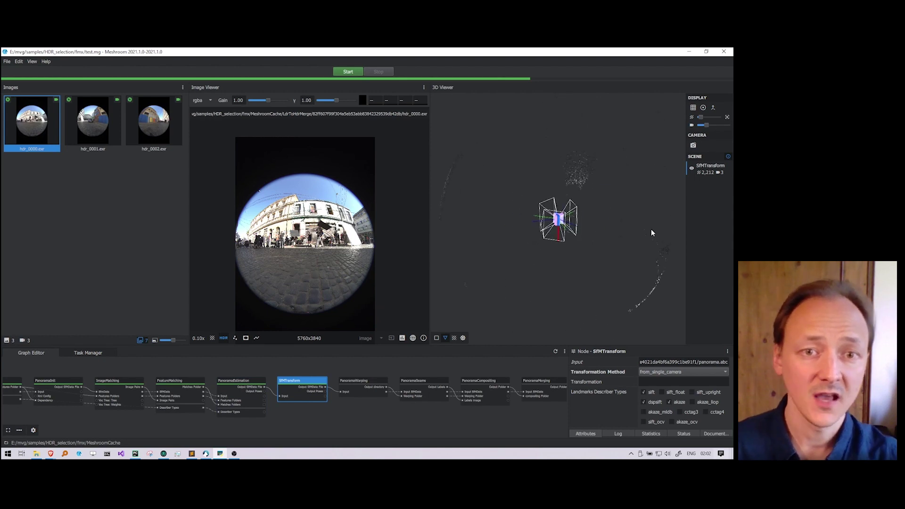
Compute the remaining nodes through ImageProcessing and view PanoramaWarping's settings (Upscale Ratio 50)
middle_drag(408, 371, 228, 375)
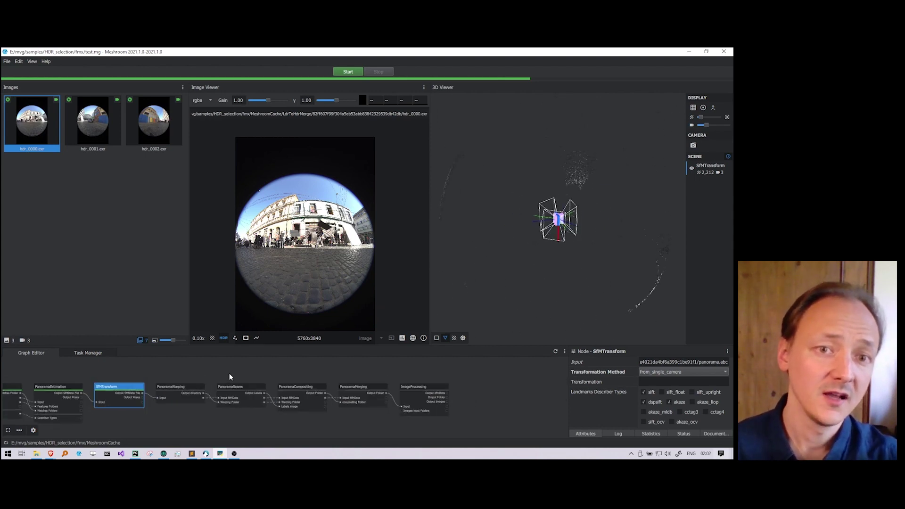
click(347, 72)
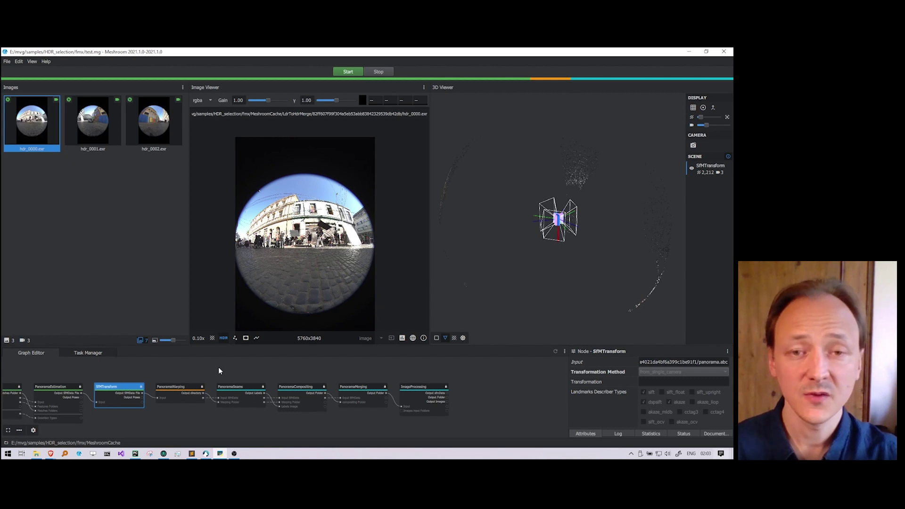
click(186, 389)
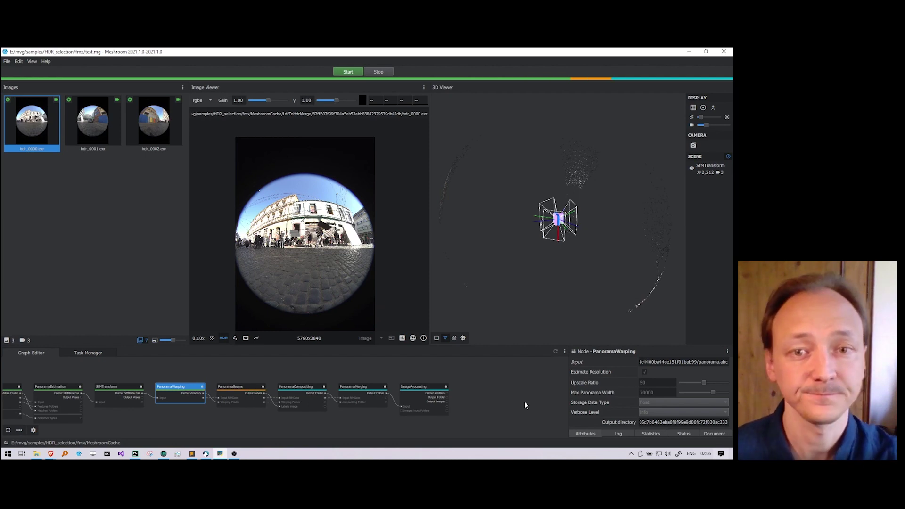
Inspect PanoramaSeams (Max Resolution 5000, Use Smart Seams), then PanoramaCompositing settings while computing finishes
click(253, 386)
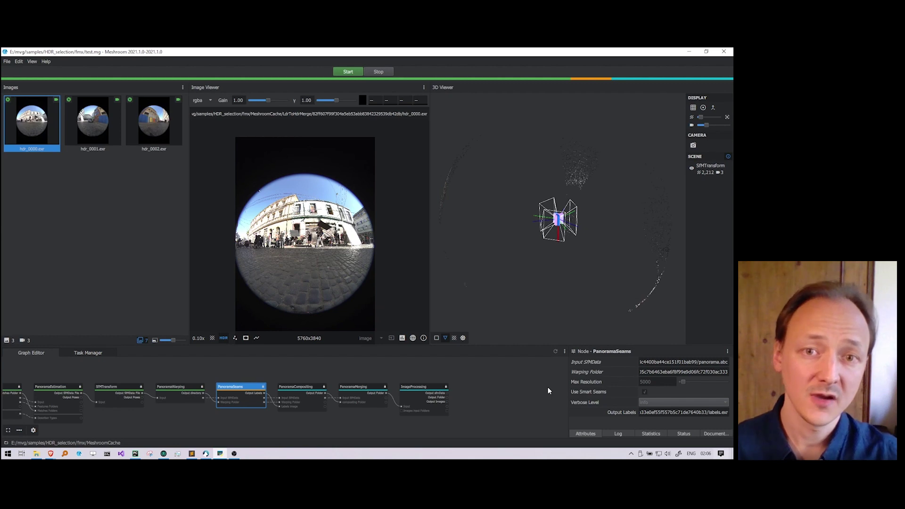
mouse_move(616, 391)
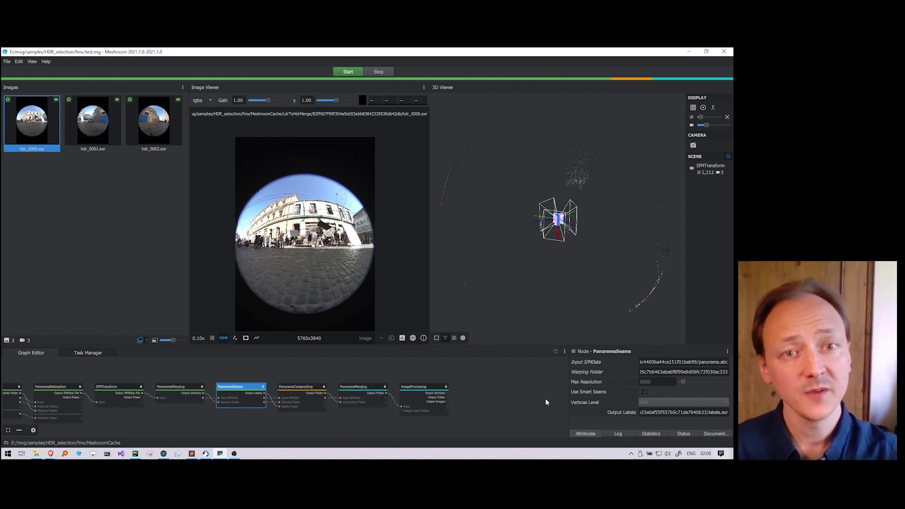
click(315, 387)
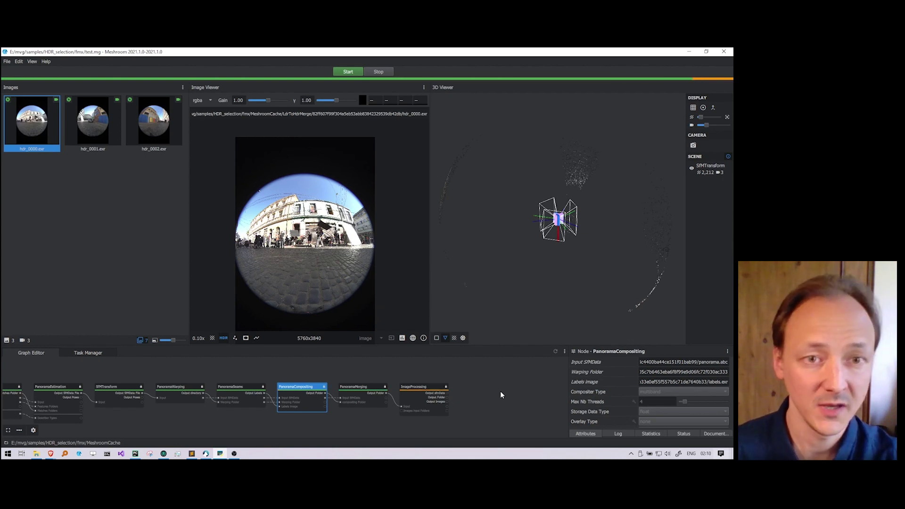
Load the 7410x3705 PanoramaMerging panorama into a widened Image Viewer with checkerboard transparency
click(378, 391)
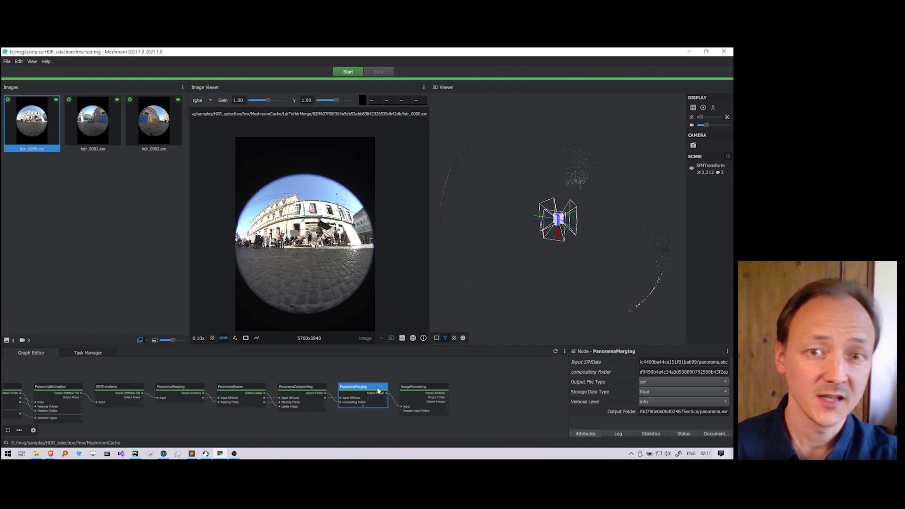
double_click(378, 391)
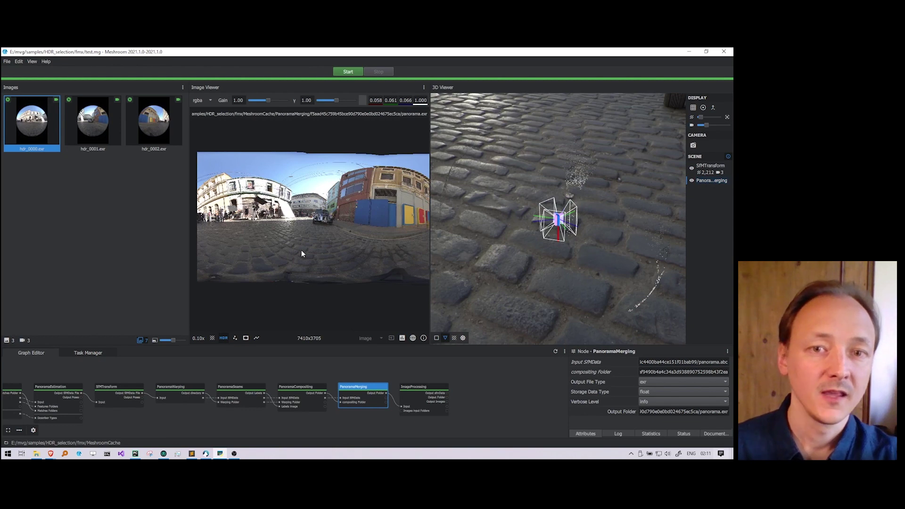
scroll(335, 249, down, 3)
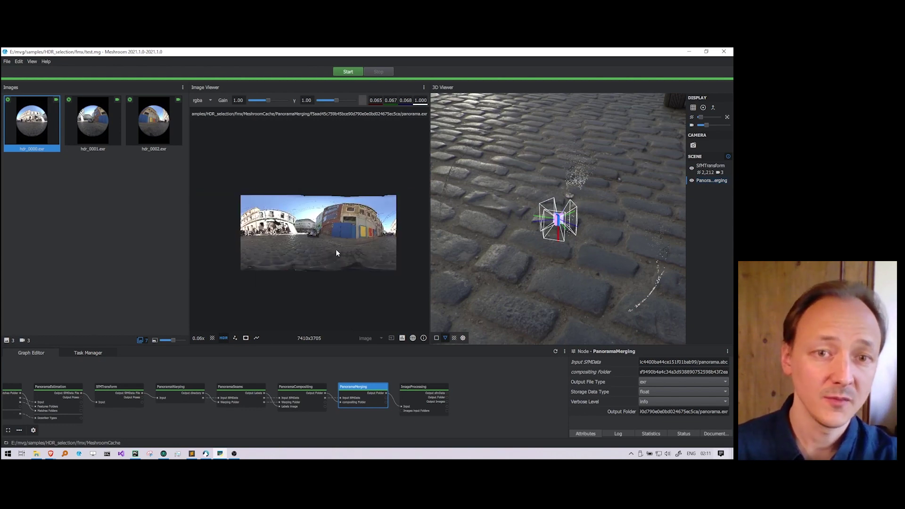
click(212, 339)
scroll(322, 266, up, 3)
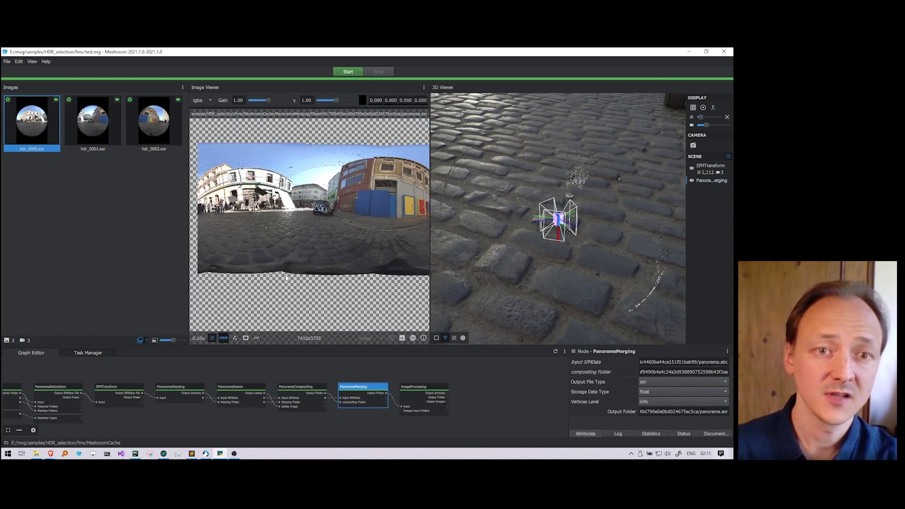
drag(430, 212, 546, 212)
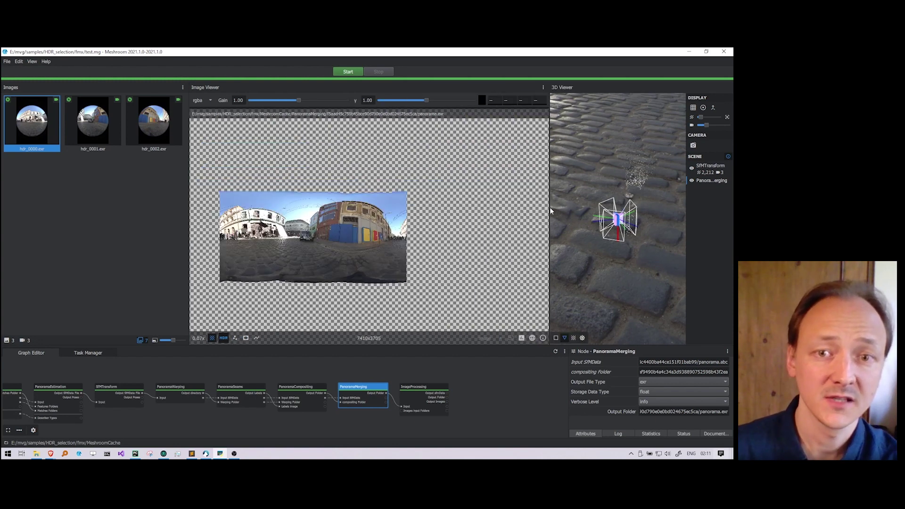
scroll(409, 245, up, 2)
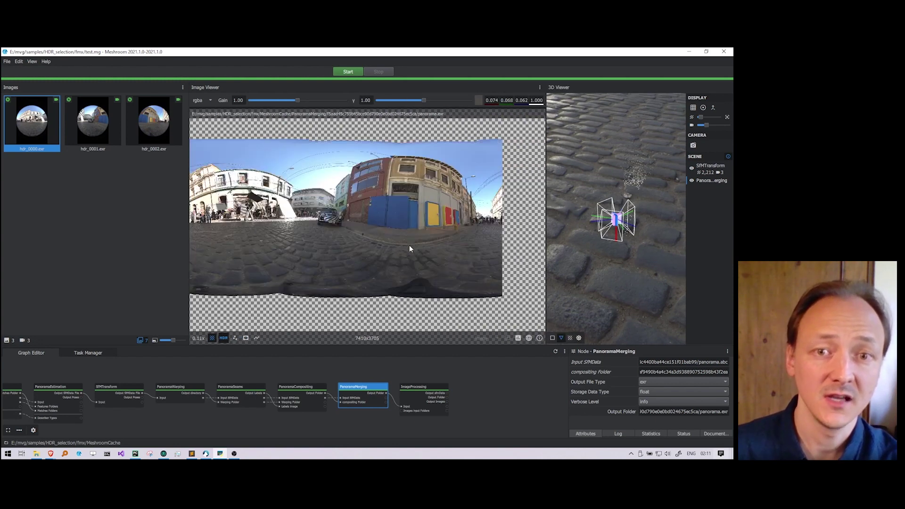
Display the ImageProcessing output and locate the exported panorama.exr in its output folder
click(436, 389)
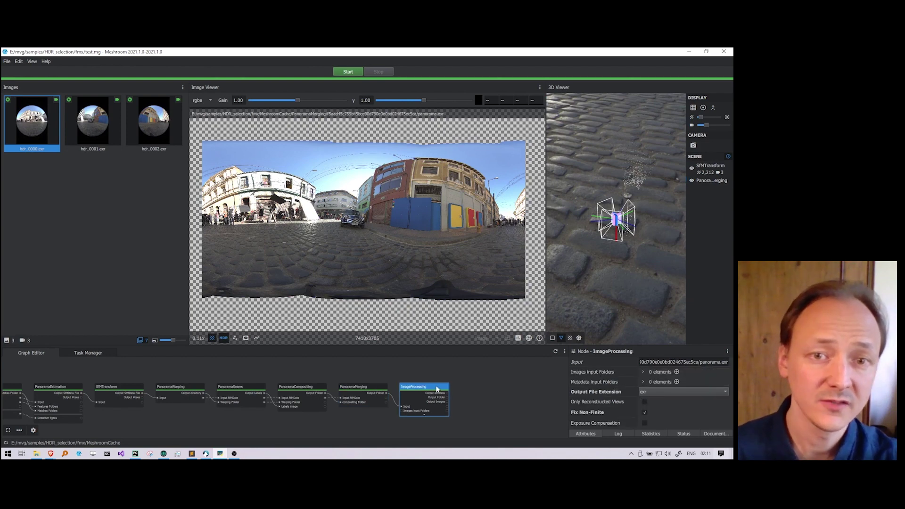
double_click(436, 389)
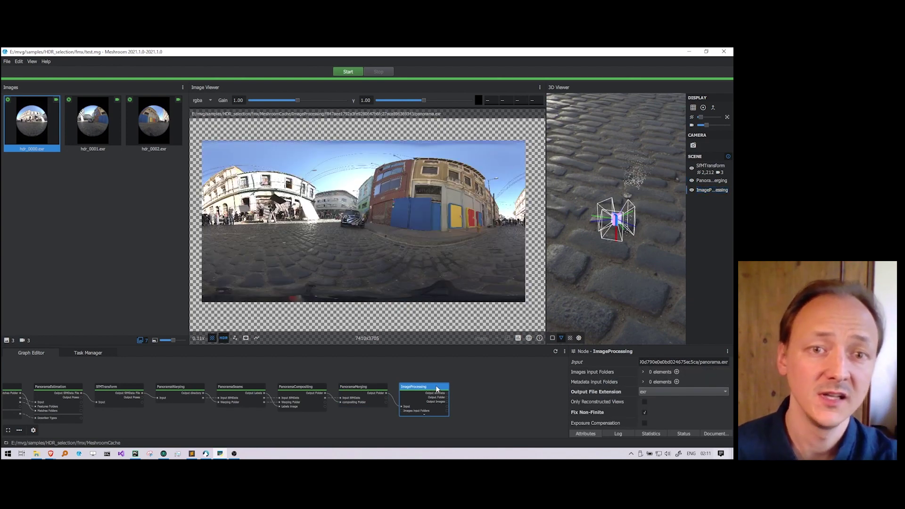
drag(579, 301, 598, 265)
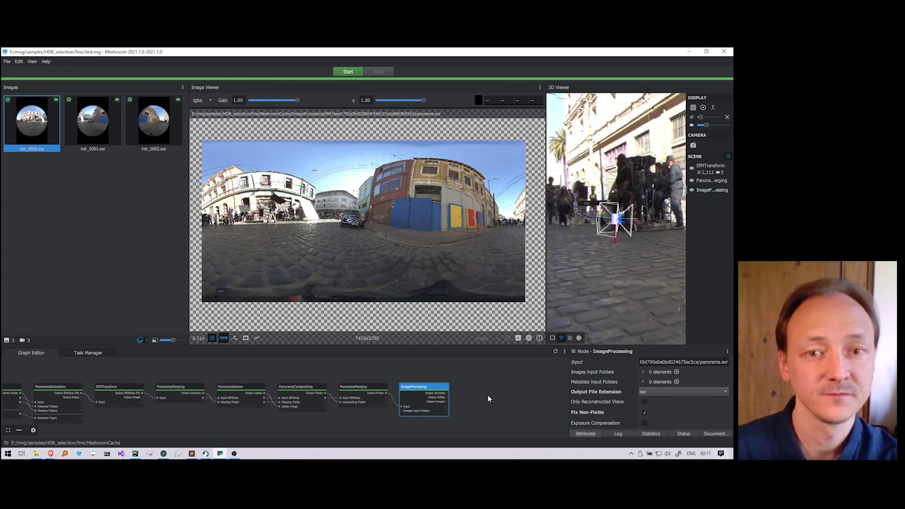
right_click(440, 387)
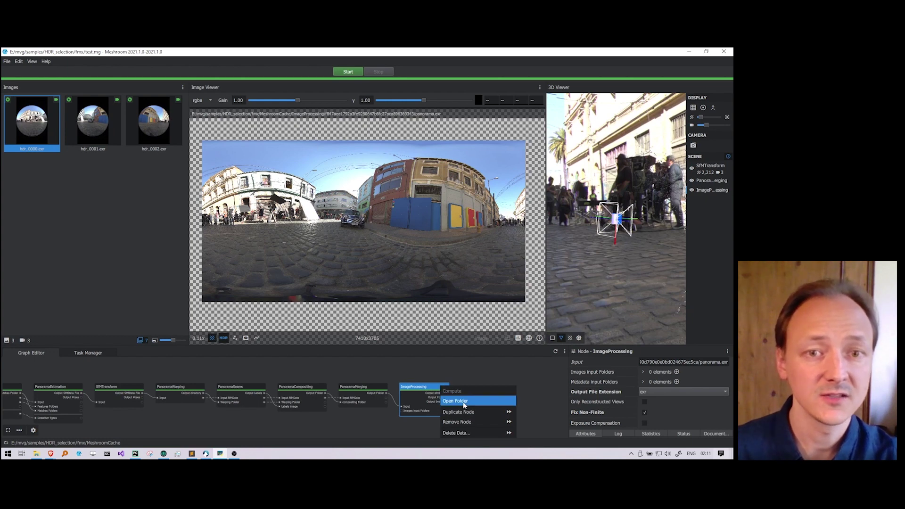
click(463, 402)
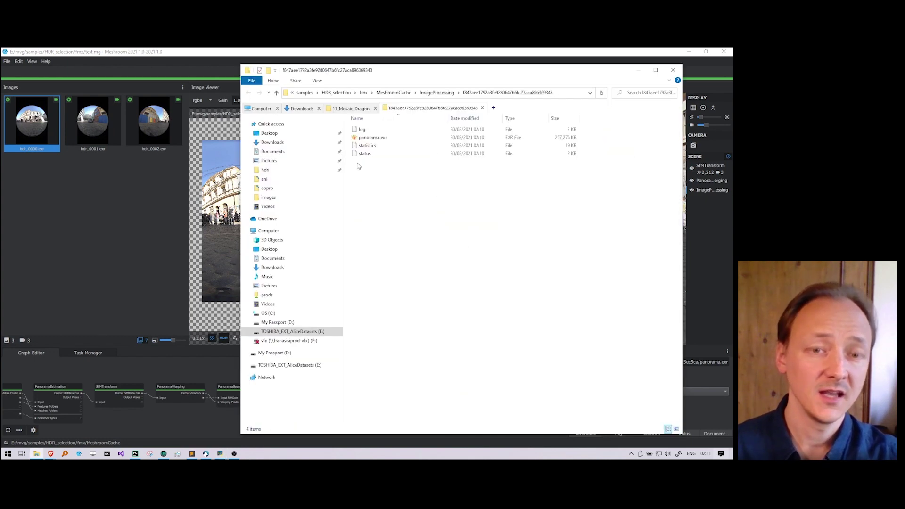
click(373, 138)
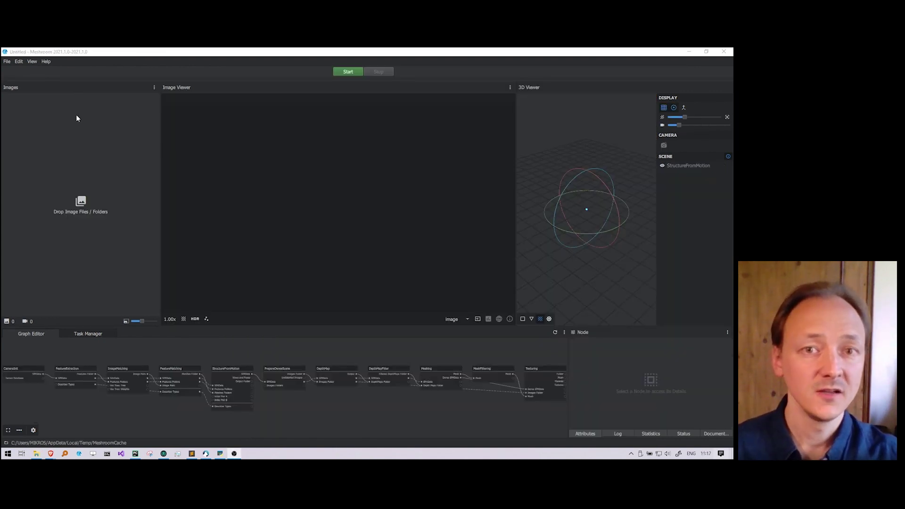
Create a new Panorama HDR pipeline and open the forest dataset folder in Explorer
click(7, 62)
mouse_move(46, 81)
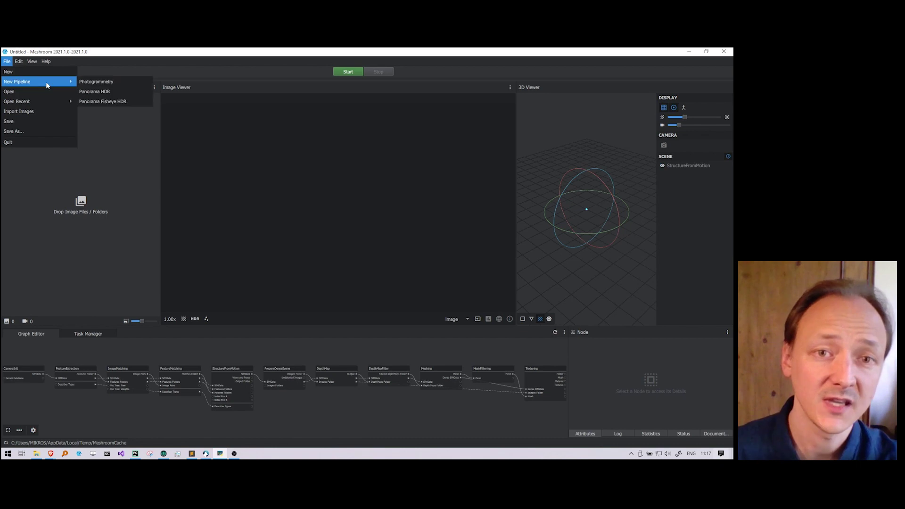
click(92, 92)
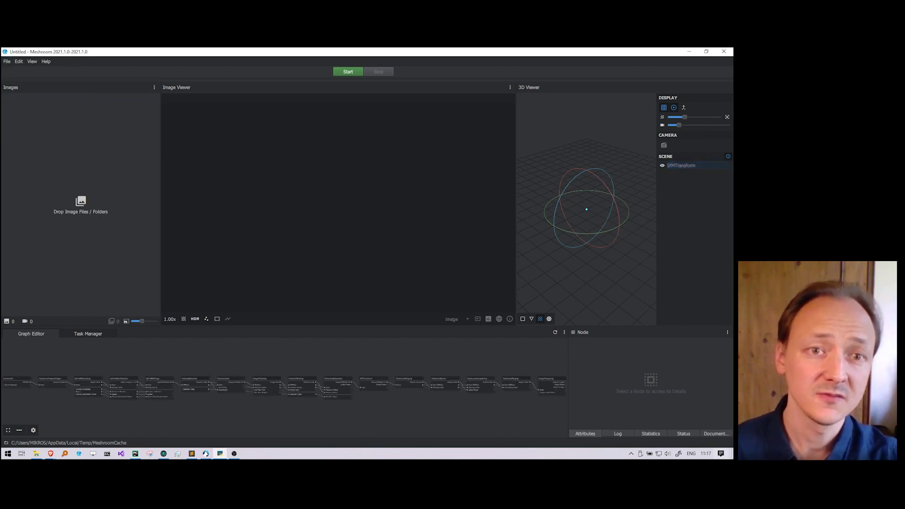
click(36, 454)
Drag the 222 RAW CR2 images and P1_5DMK4_50MM_BOTTOMUP_191011.xml from Explorer into Meshroom
click(490, 98)
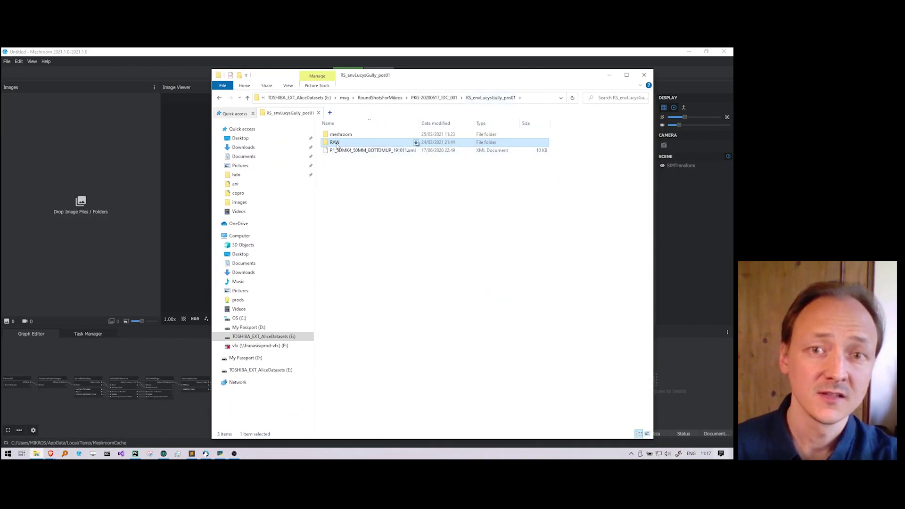
drag(335, 142, 94, 145)
drag(375, 77, 631, 87)
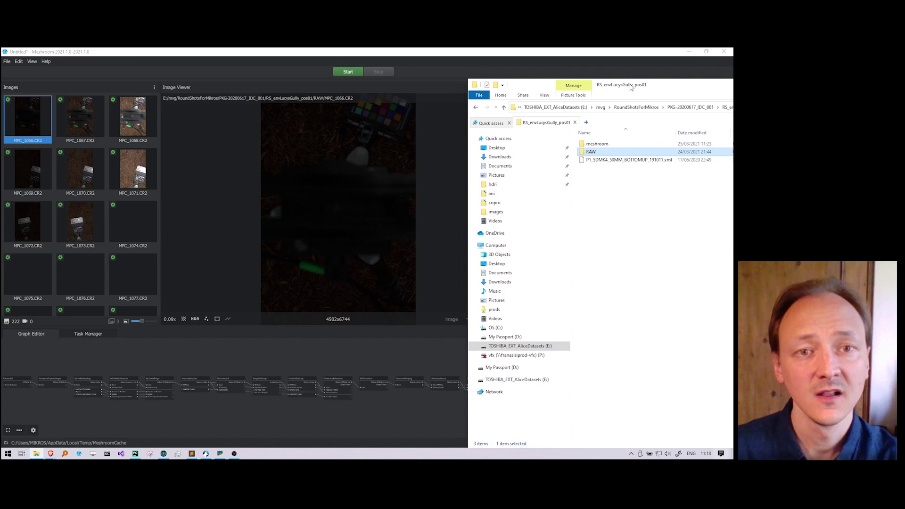
click(622, 161)
drag(622, 161, 109, 169)
click(373, 248)
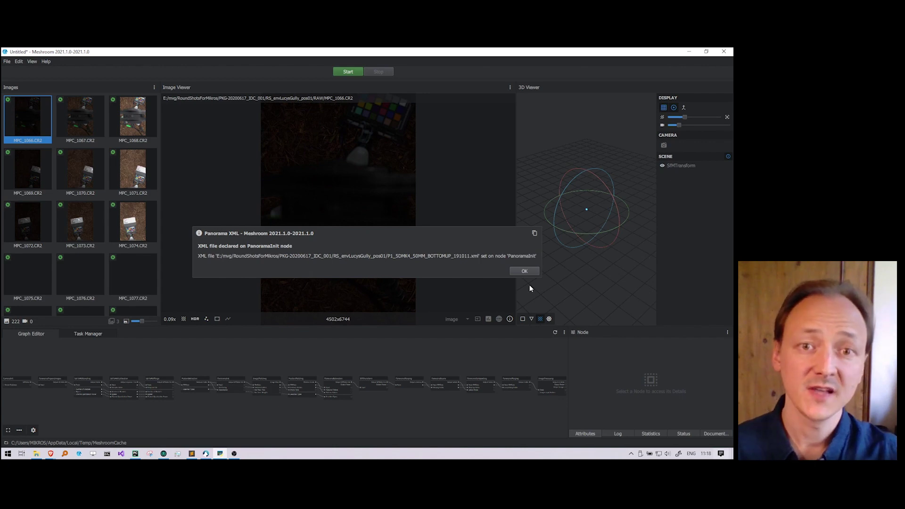
Dismiss the Panorama XML notice, verify PanoramaInit's Xml Config path, and save as RS_envLucysGully_pos01.mg
click(524, 271)
scroll(226, 378, up, 3)
click(225, 380)
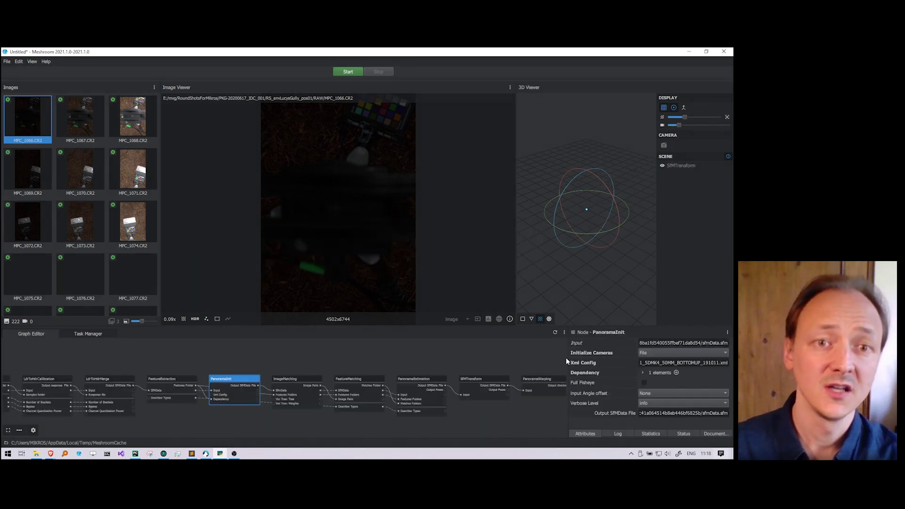
drag(567, 358, 422, 371)
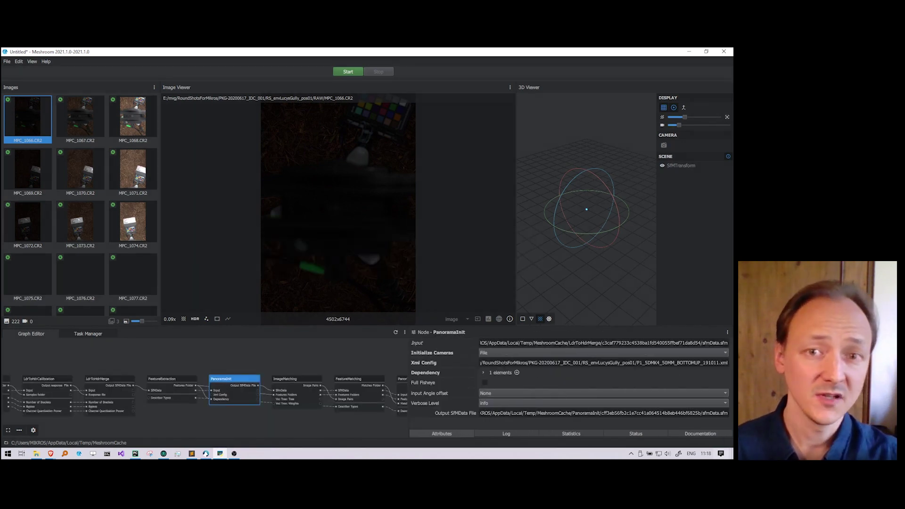
scroll(222, 380, down, 4)
key(ctrl+o)
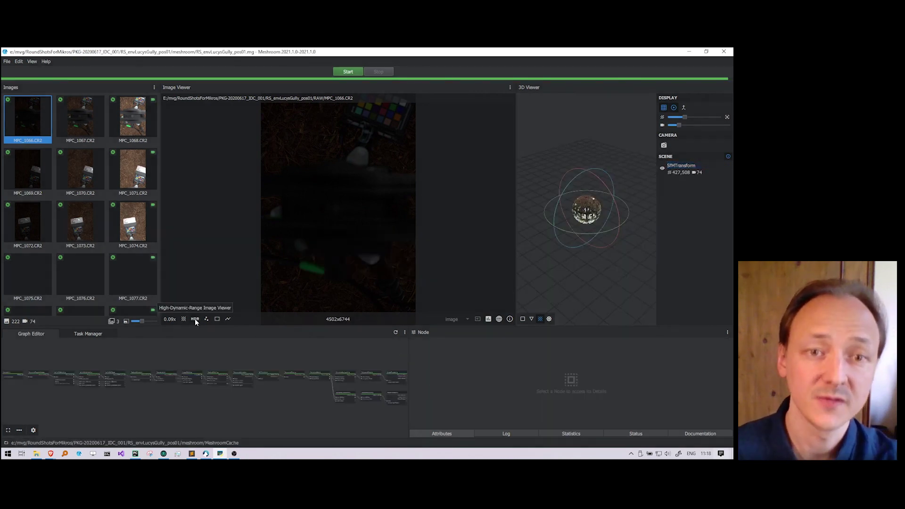
Show the 6747x3373 forest panorama from PanoramaMerging in the HDR viewer, fitted to view
click(195, 319)
scroll(368, 374, up, 4)
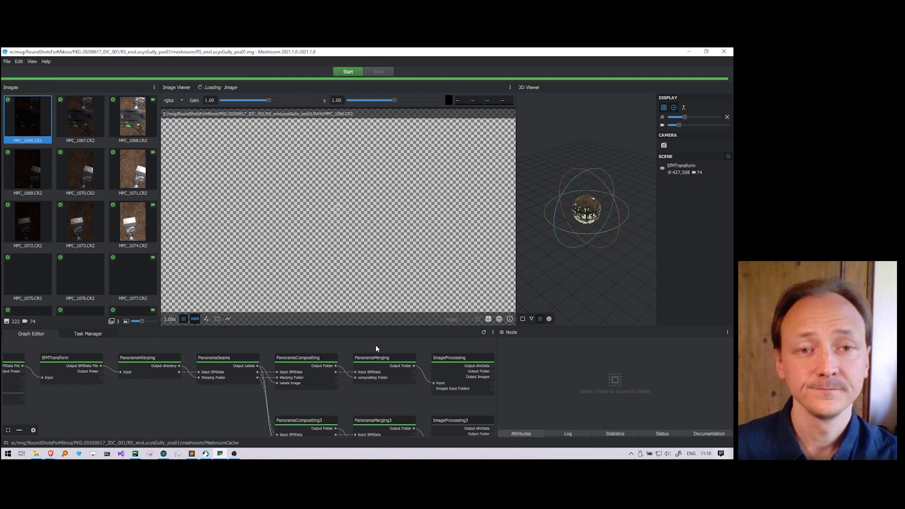
click(389, 360)
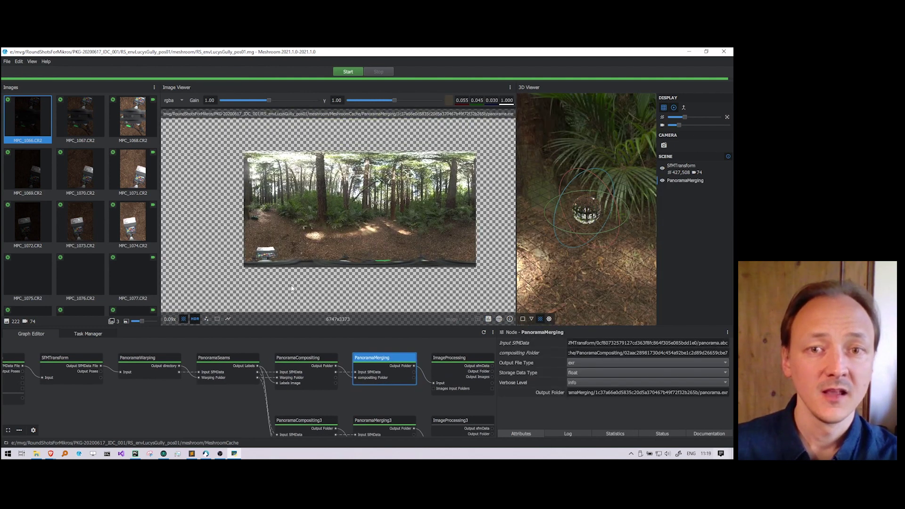
drag(383, 210, 366, 251)
click(171, 320)
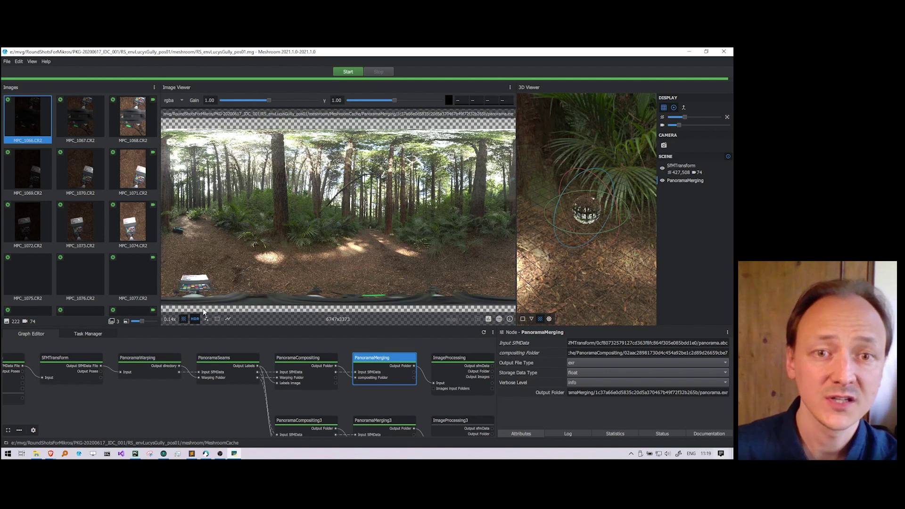
middle_drag(398, 406, 352, 390)
Display PanoramaMerging3's panorama, confirm PanoramaCompositing3's Overlay Type 'all', and zoom in on the seam lines
click(307, 407)
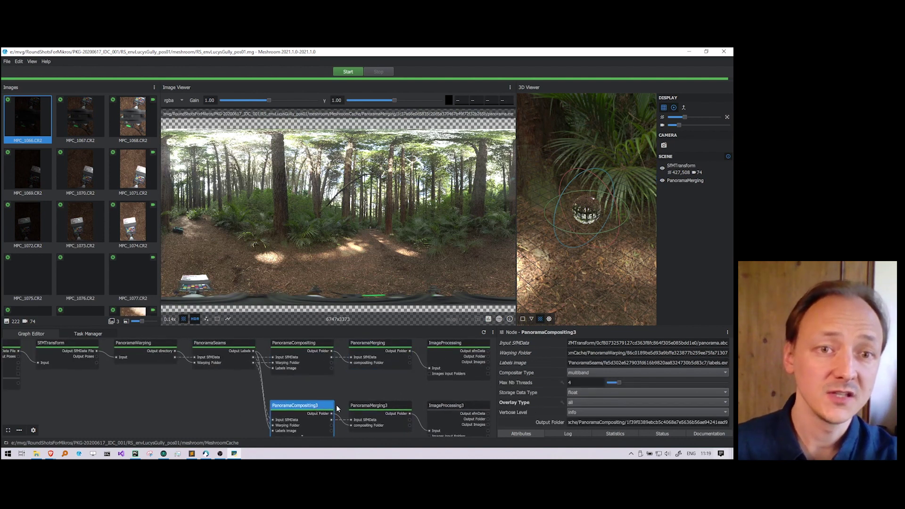
click(374, 407)
click(316, 405)
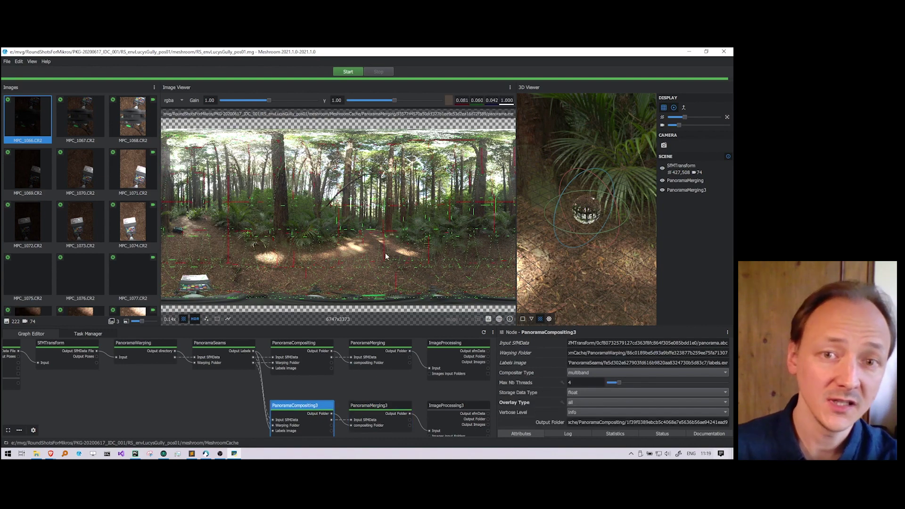
scroll(383, 240, up, 6)
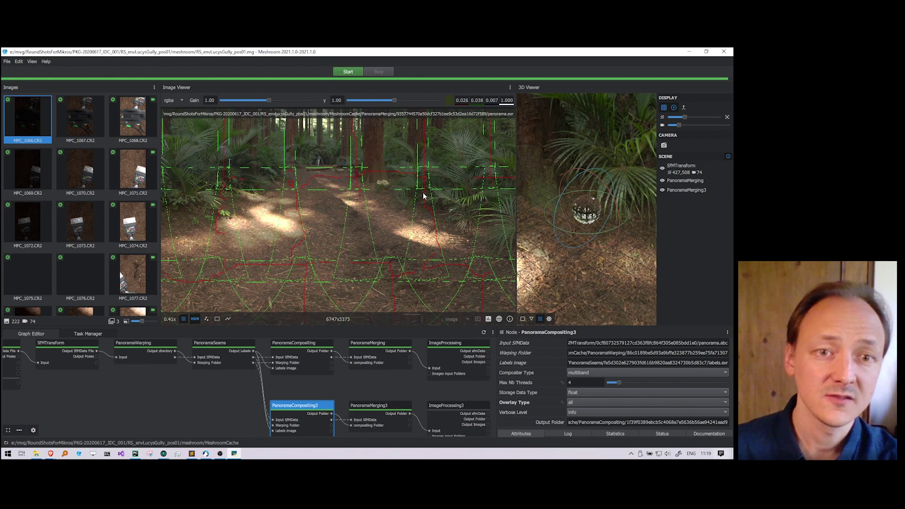
scroll(413, 261, down, 6)
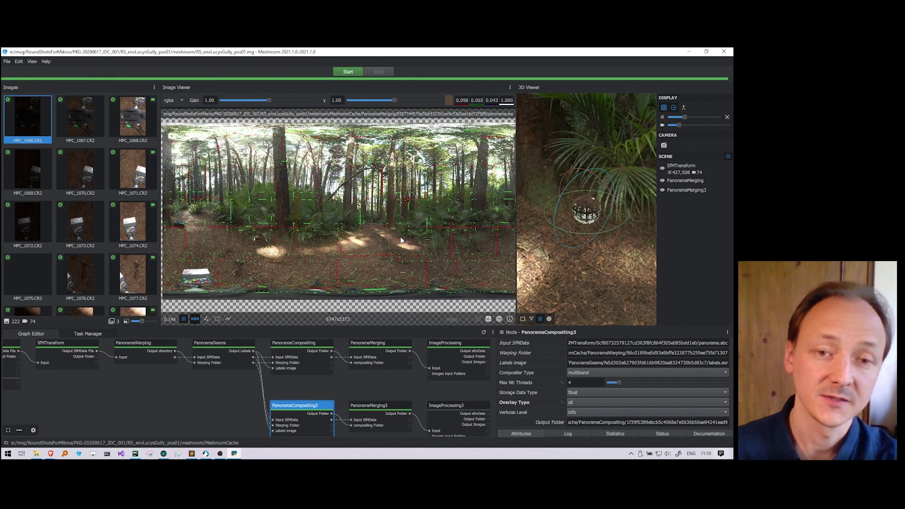
scroll(293, 233, up, 5)
scroll(293, 232, up, 5)
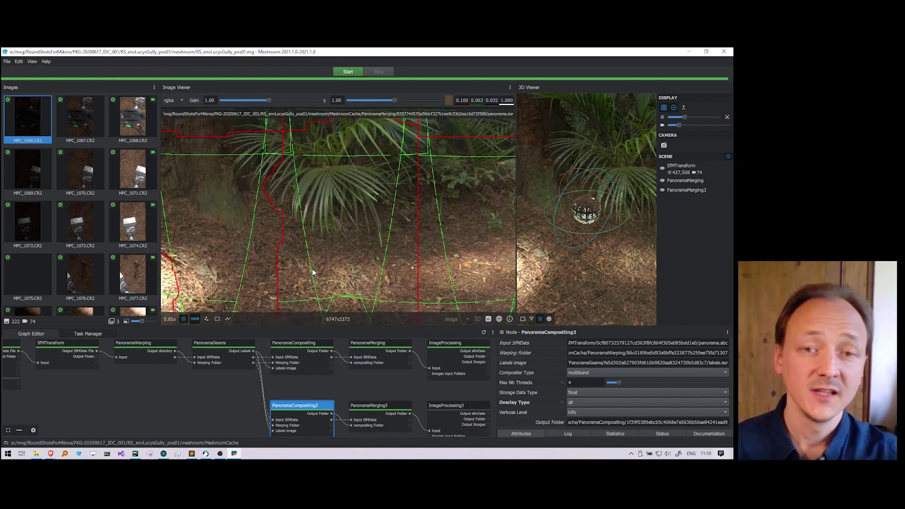